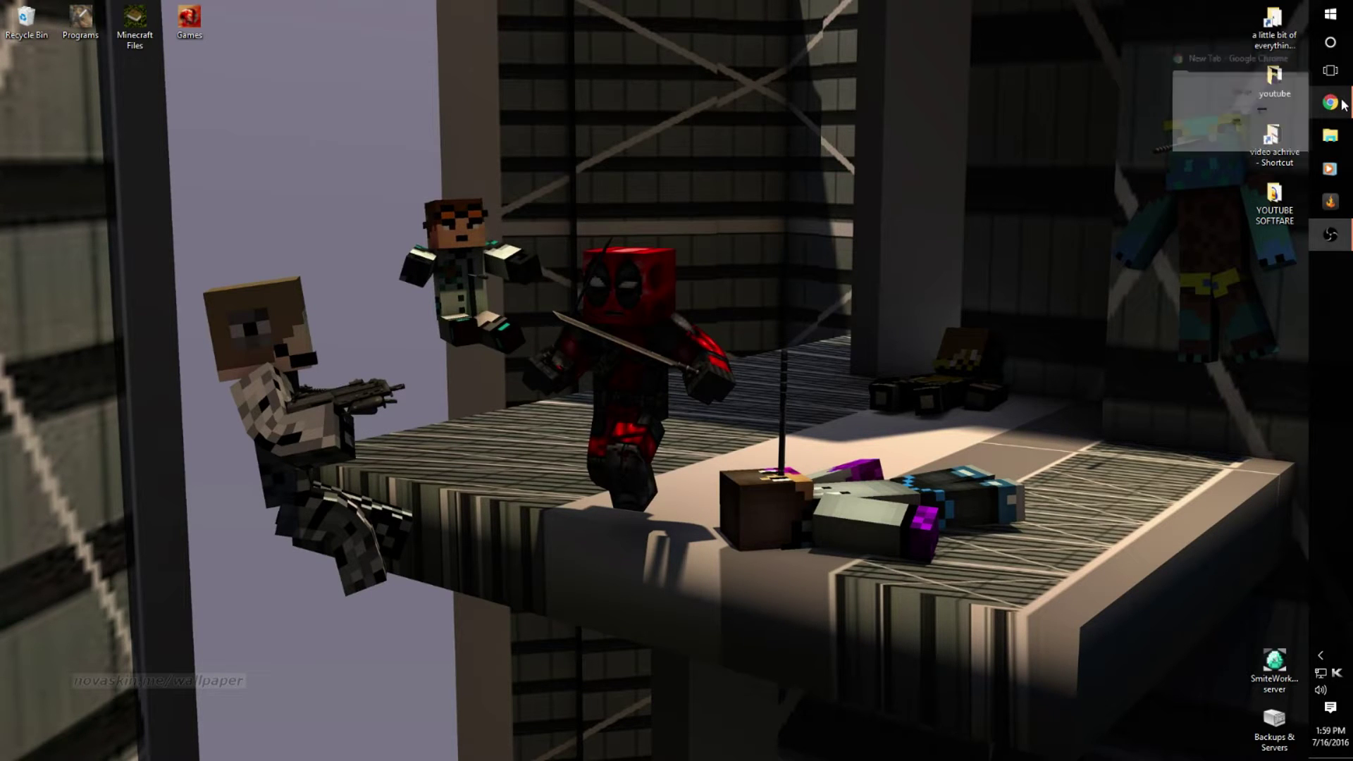
# - Open Command Prompt and run ipconfig to show the network configuration
pyautogui.click(1330, 15)
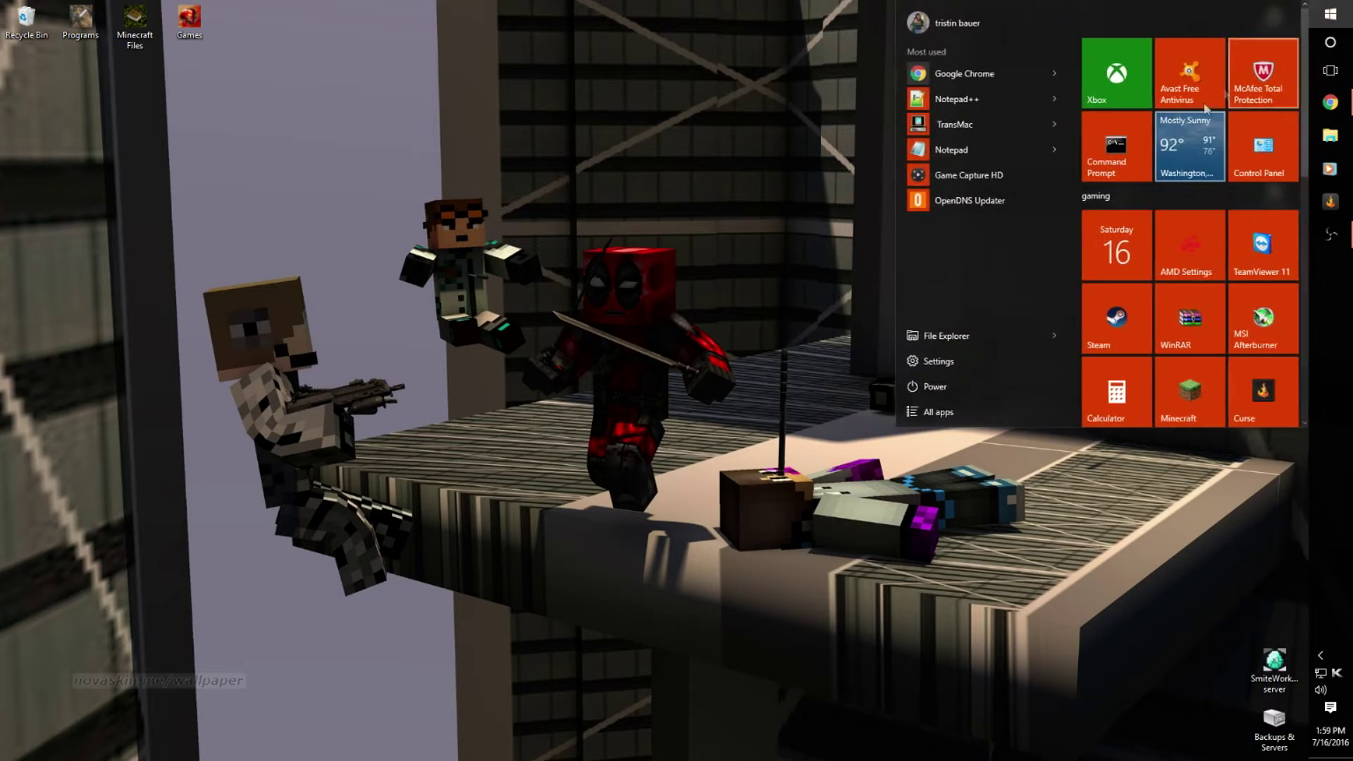
pyautogui.write('cmd')
pyautogui.press('Return')
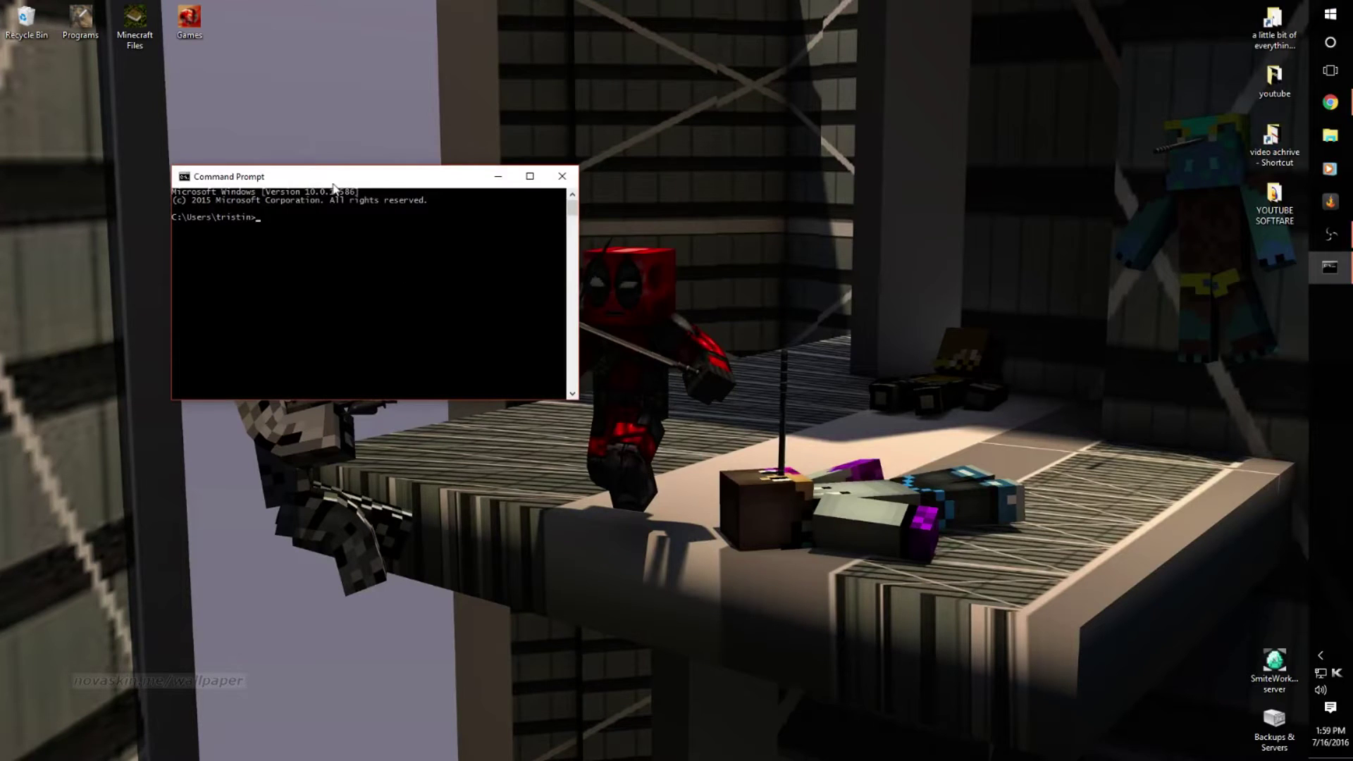
pyautogui.moveTo(332, 182); pyautogui.dragTo(491, 200)
pyautogui.click(492, 283)
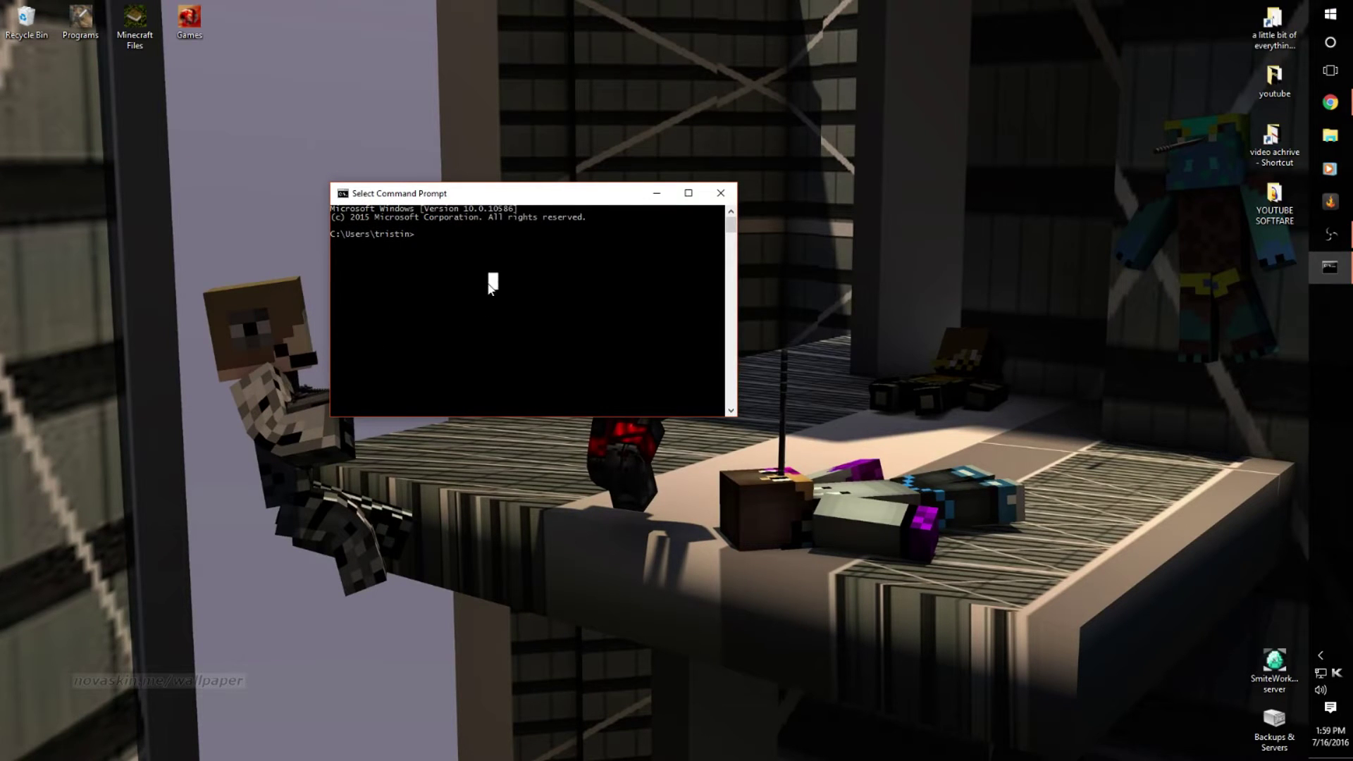
pyautogui.write('ipcon')
pyautogui.write('fig')
pyautogui.press('Return')
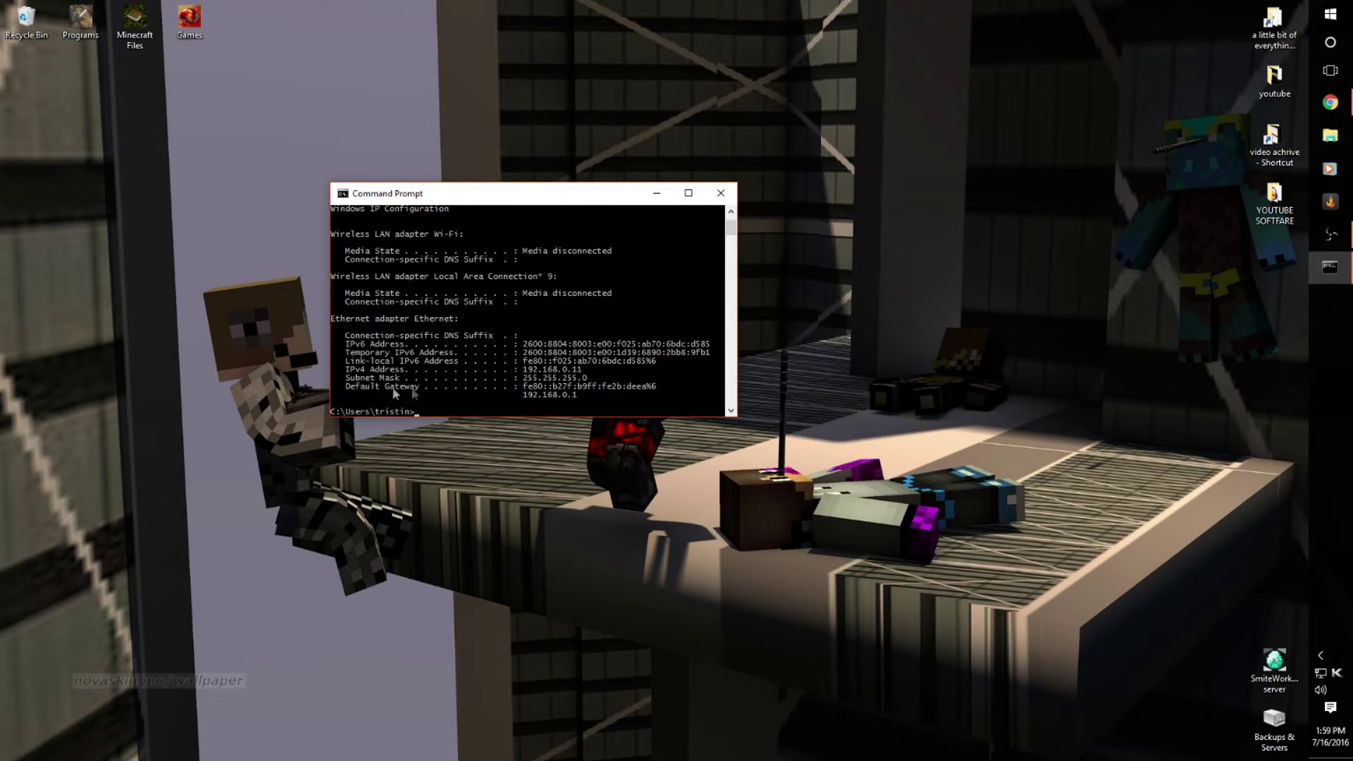
# - Select and copy the Default Gateway address 192.168.0.1
pyautogui.moveTo(352, 392); pyautogui.dragTo(421, 391)
pyautogui.moveTo(522, 386); pyautogui.dragTo(657, 387)
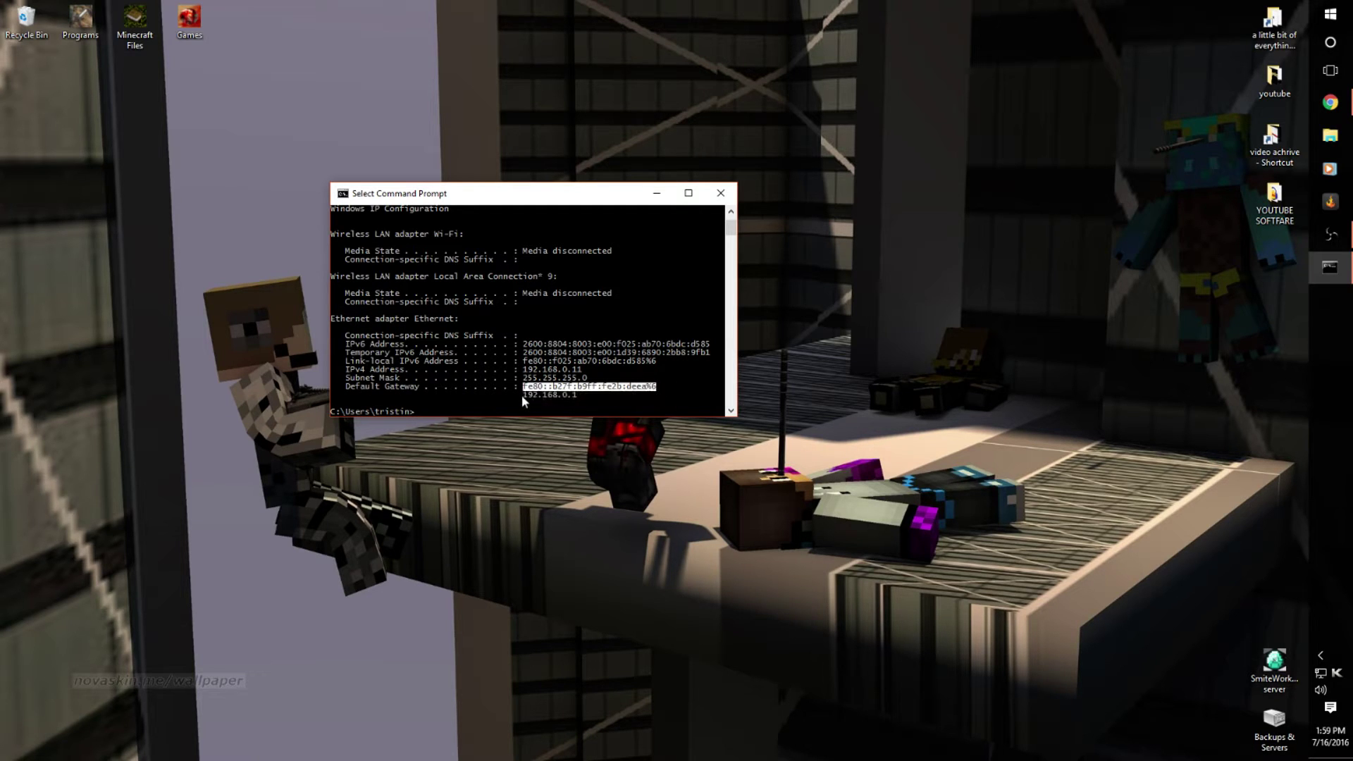
pyautogui.moveTo(522, 395)
pyautogui.mouseDown()
pyautogui.moveTo(579, 399)
pyautogui.moveTo(531, 397)
pyautogui.mouseUp()
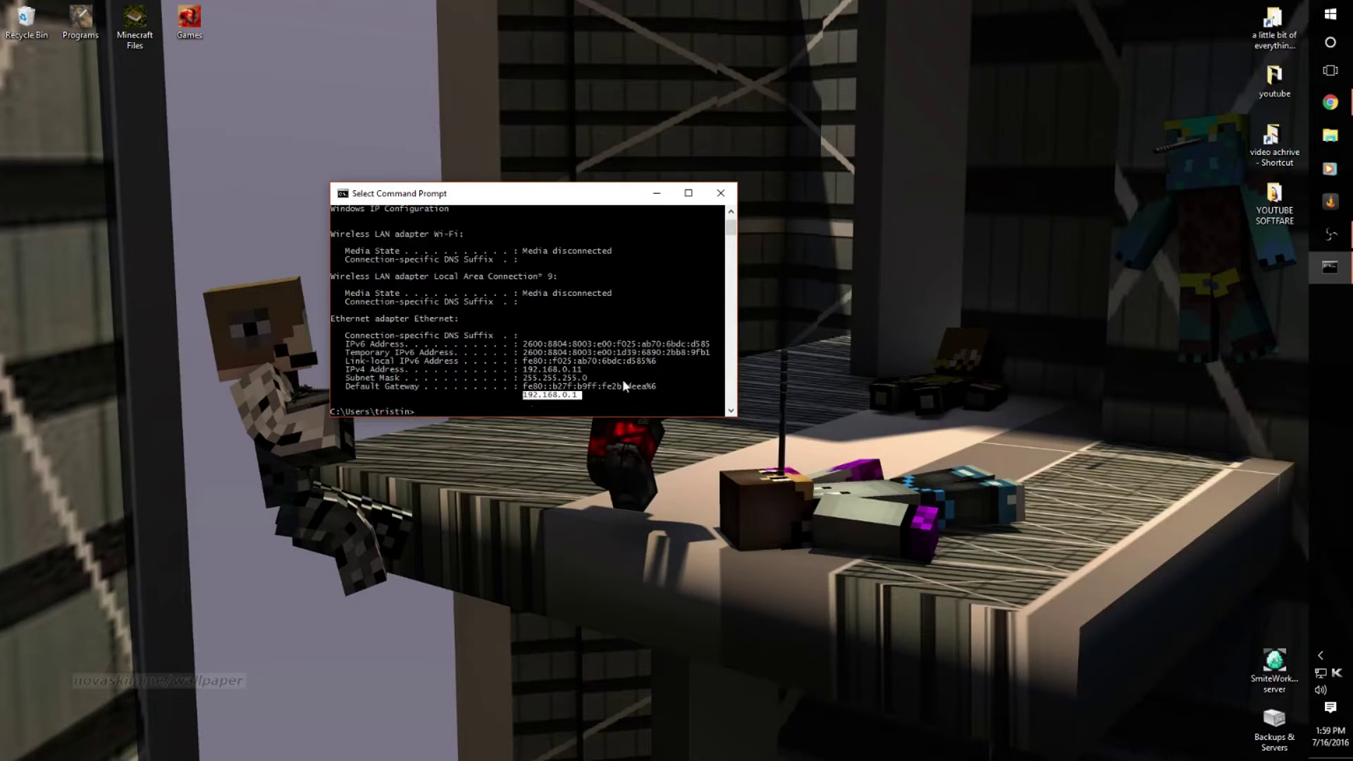
pyautogui.hotkey('ctrl', 'c')
# - Paste 192.168.0.1 into a Chrome tab's address bar and load the router's admin page
pyautogui.click(1330, 102)
pyautogui.hotkey('ctrl', 'v')
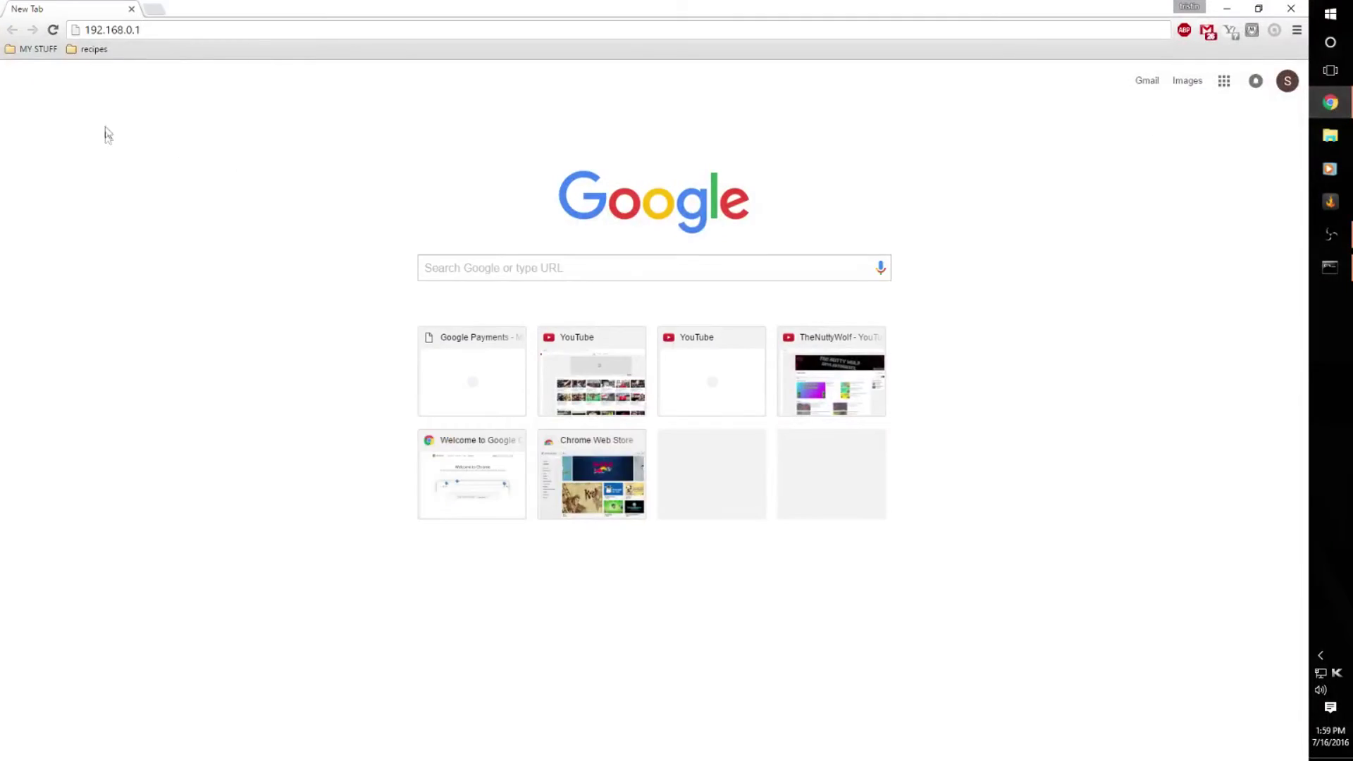
pyautogui.click(89, 29)
pyautogui.press('End')
pyautogui.doubleClick(94, 30)
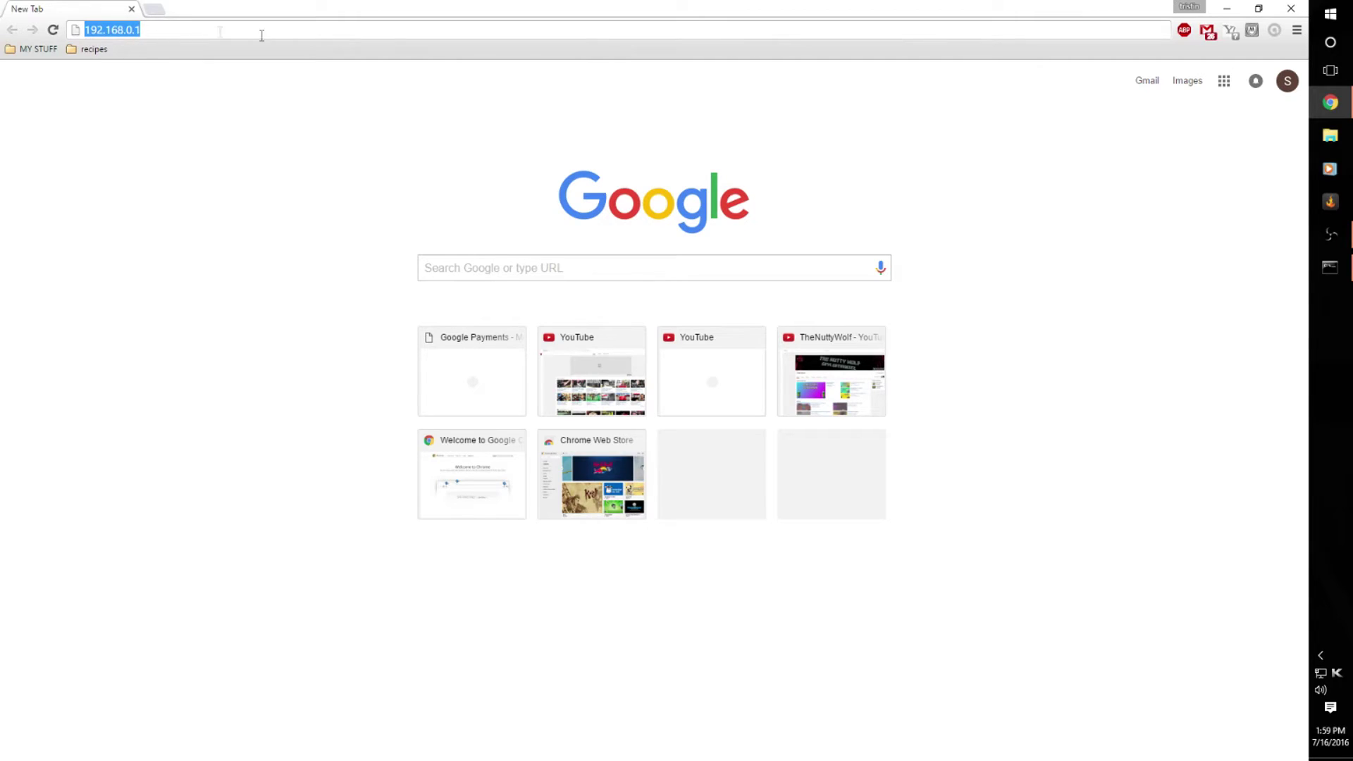
pyautogui.click(1330, 267)
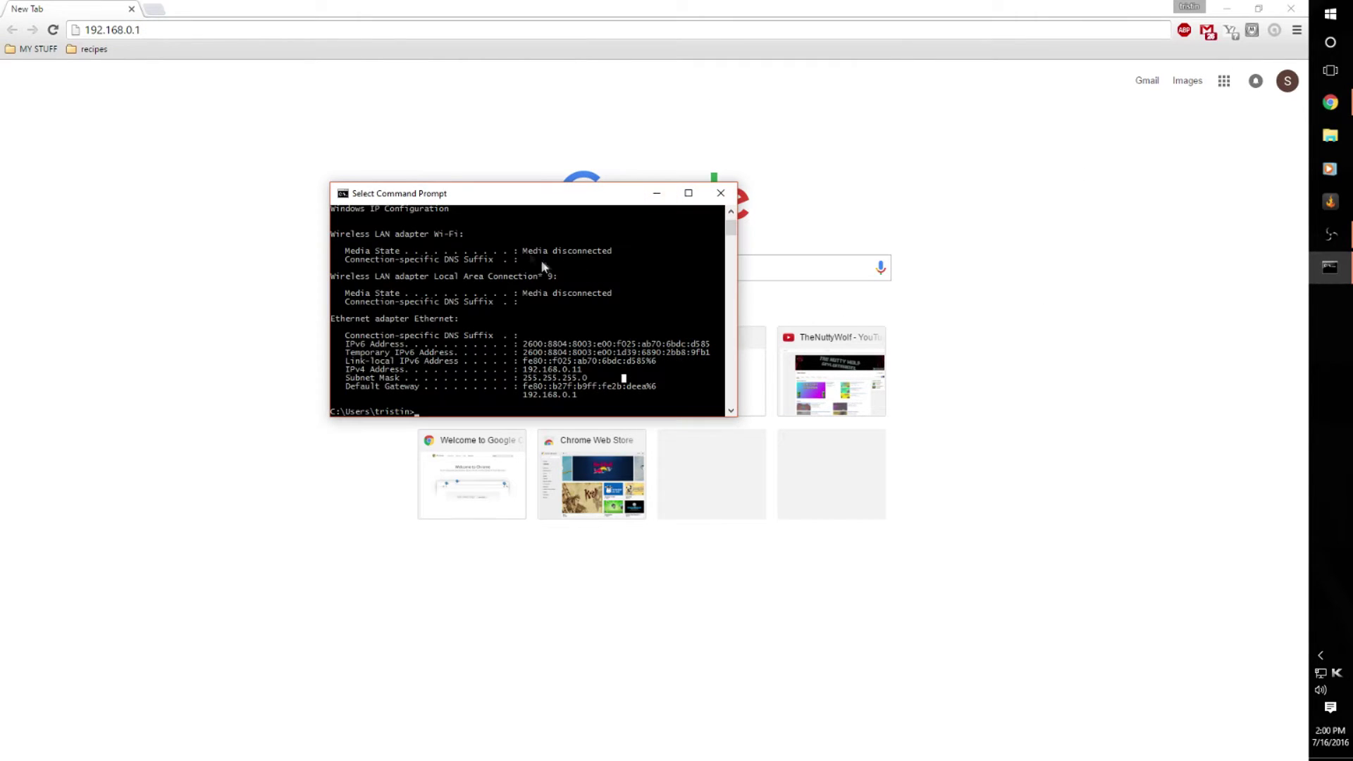
pyautogui.click(349, 59)
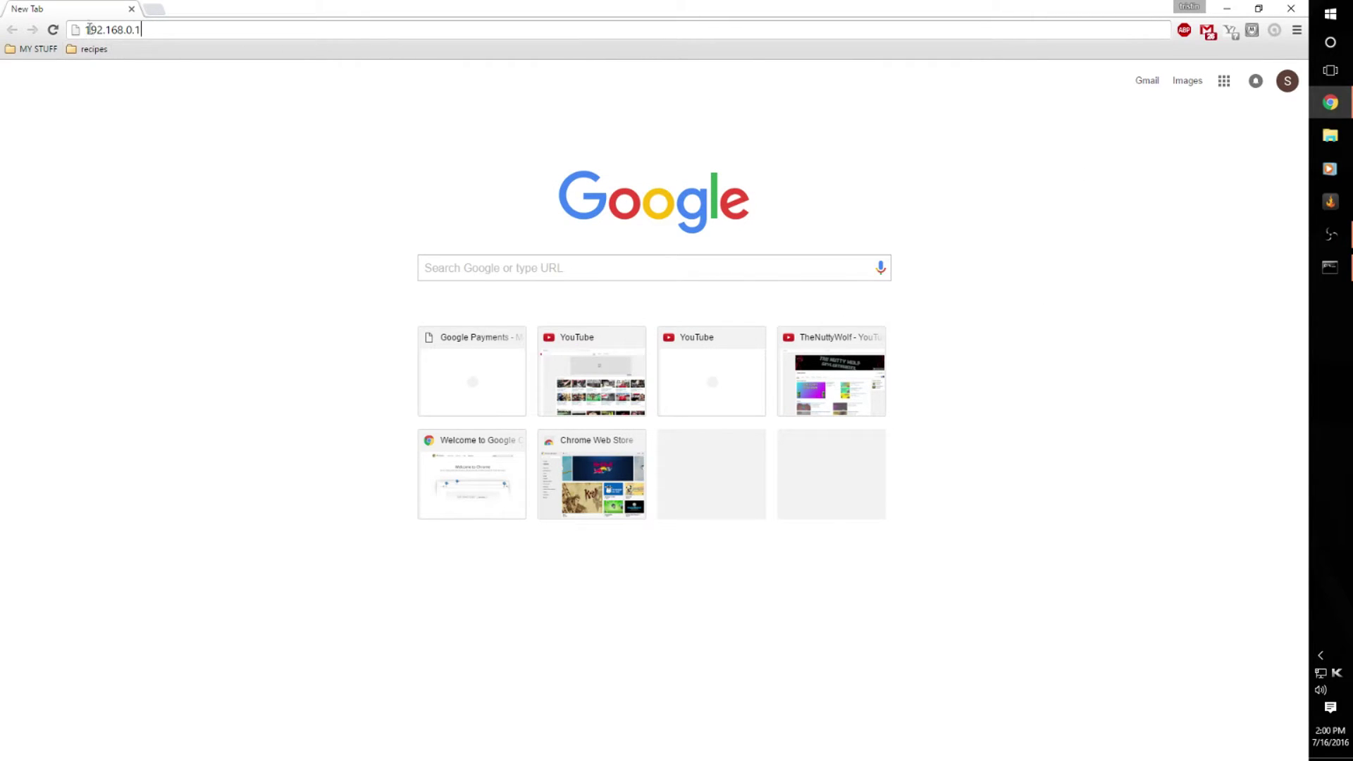
pyautogui.click(142, 30)
pyautogui.click(200, 31)
pyautogui.press('Return')
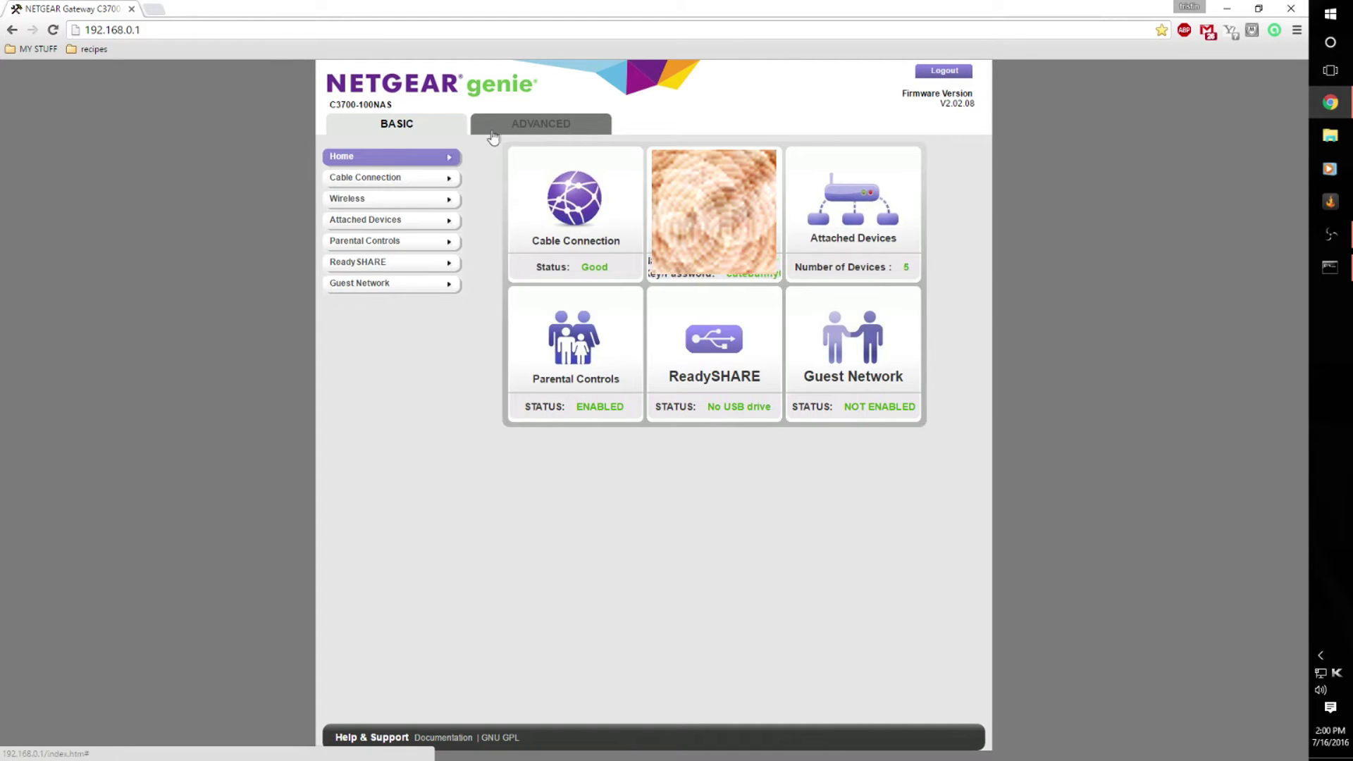
# - Go to Advanced Setup > Port Forwarding / Port Triggering and start a new custom service
pyautogui.click(565, 135)
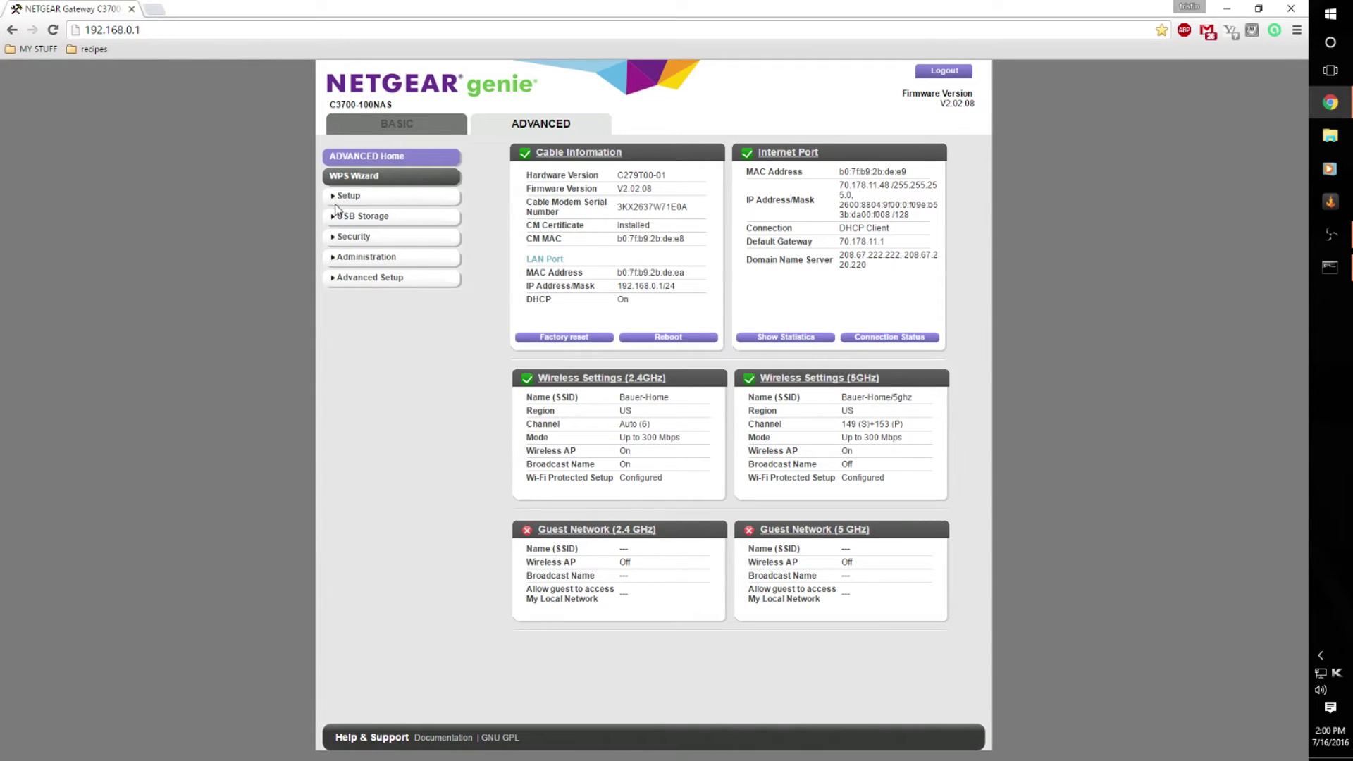
pyautogui.click(339, 280)
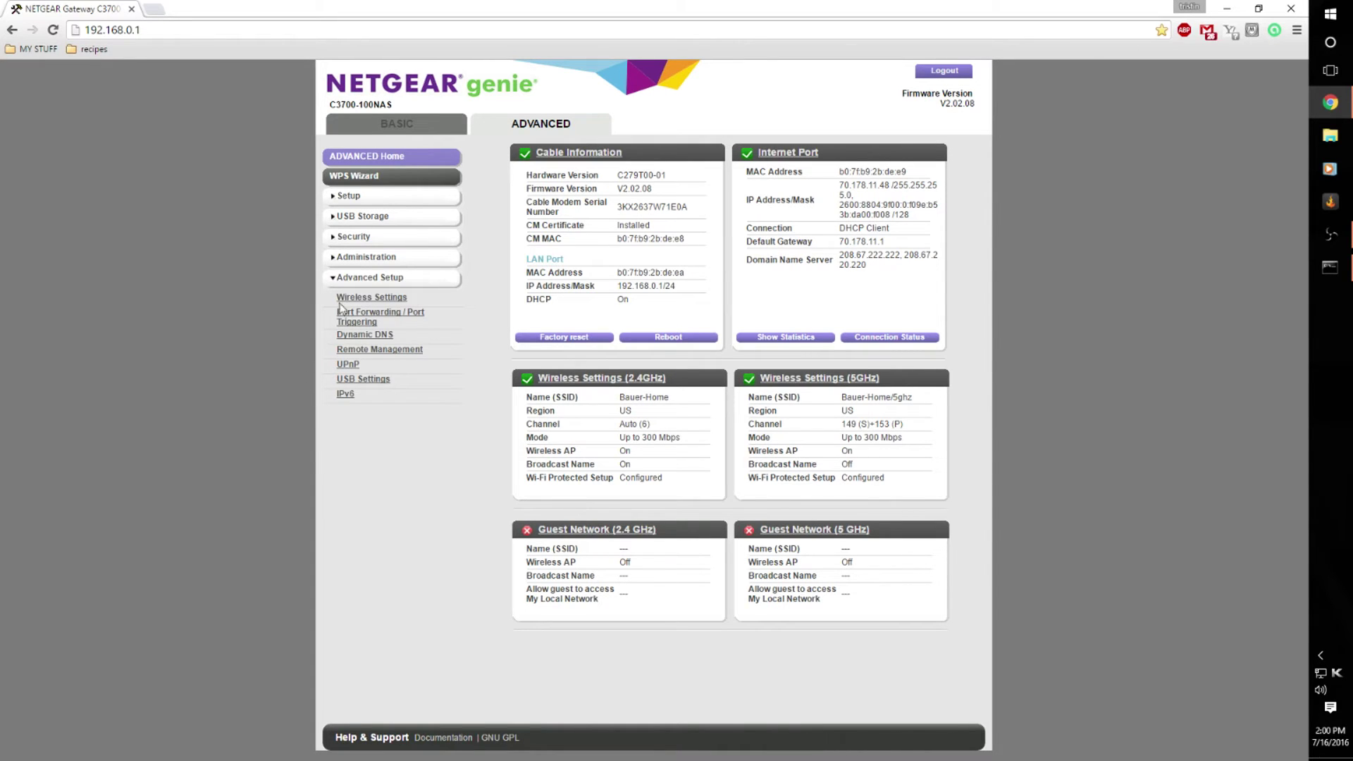
pyautogui.click(341, 312)
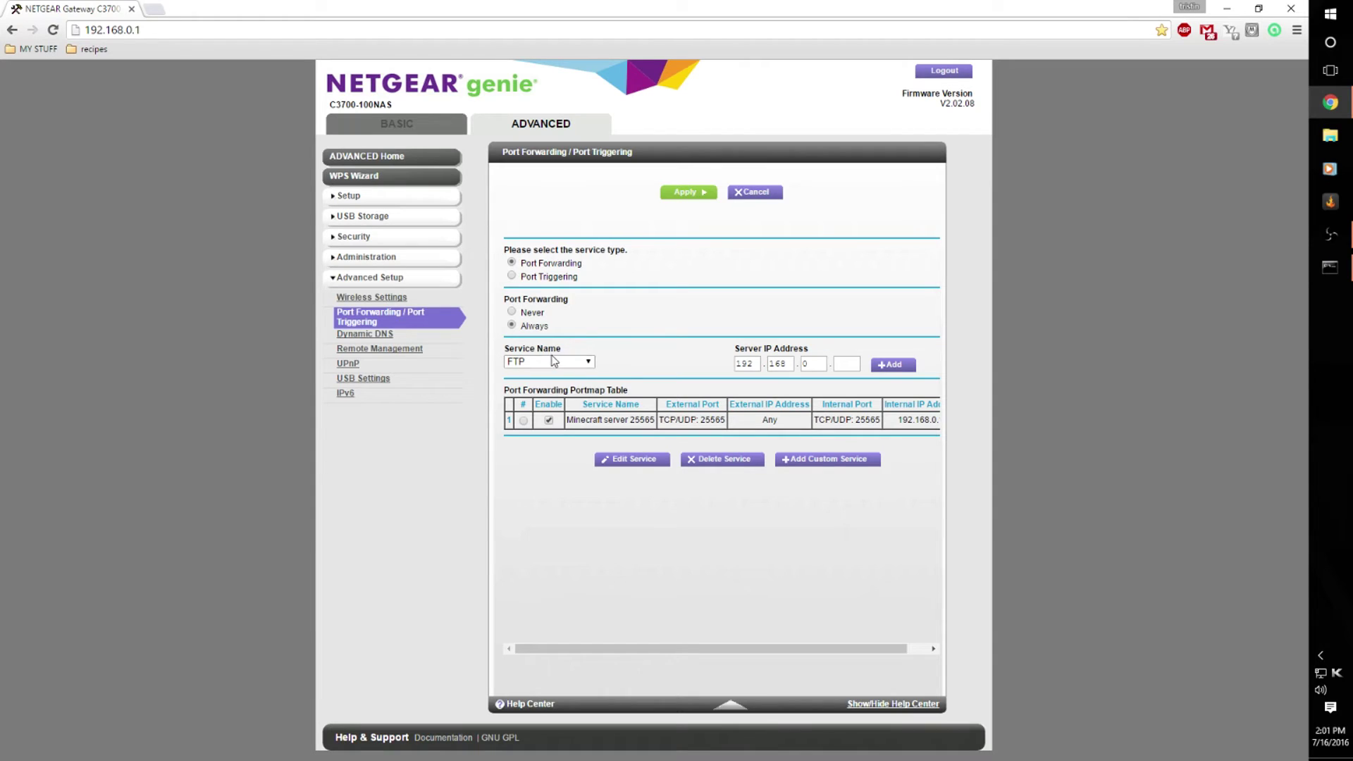
pyautogui.click(832, 465)
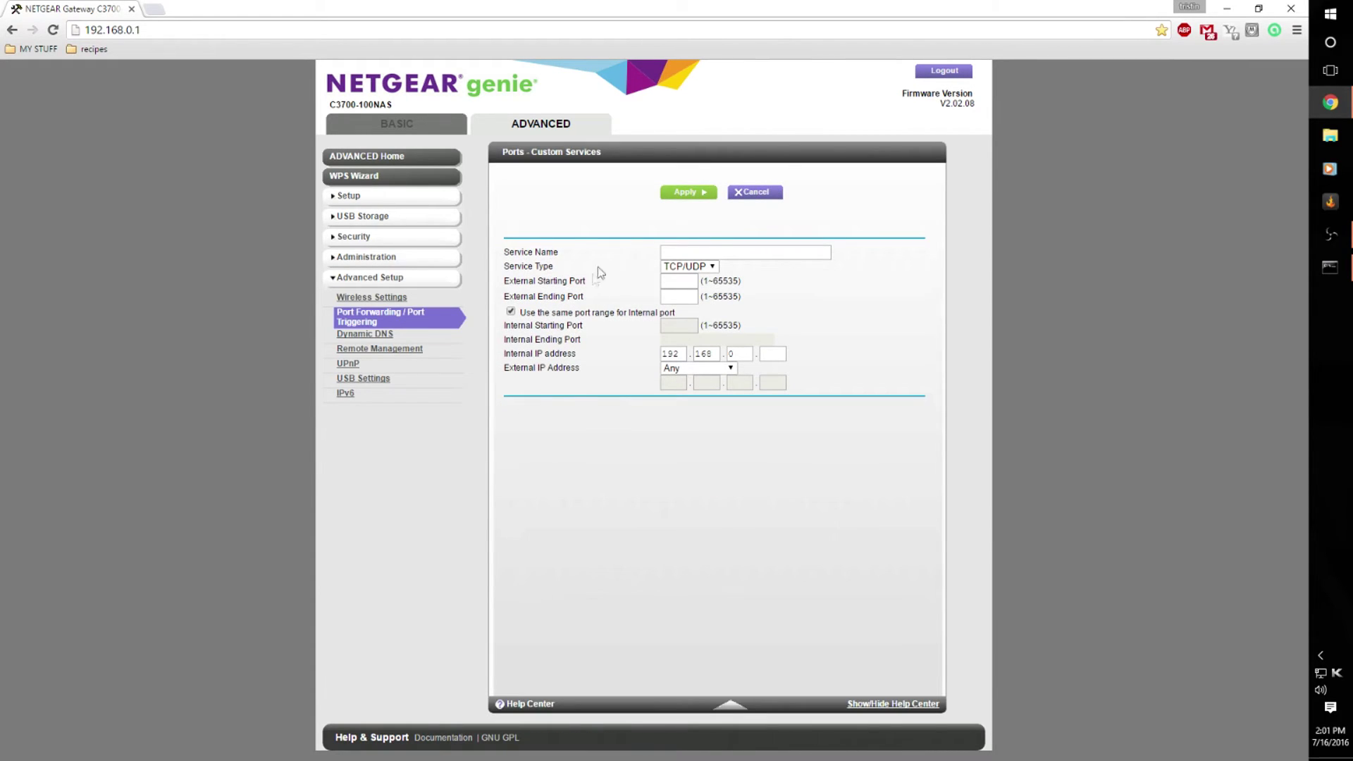
# - Enter service 'tutorial' on ports 25566–25566 with External IP Any, and try to apply
pyautogui.click(712, 250)
pyautogui.write('tutorial')
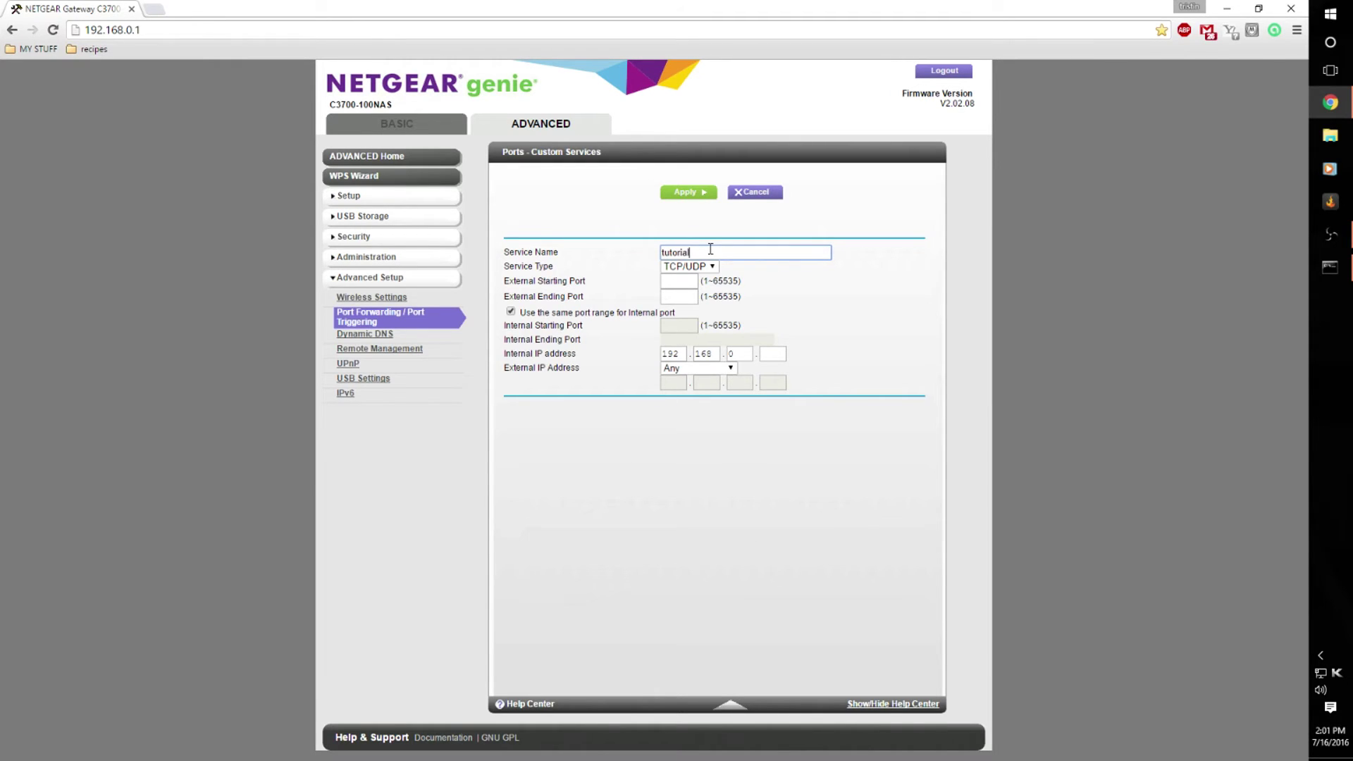
pyautogui.click(678, 284)
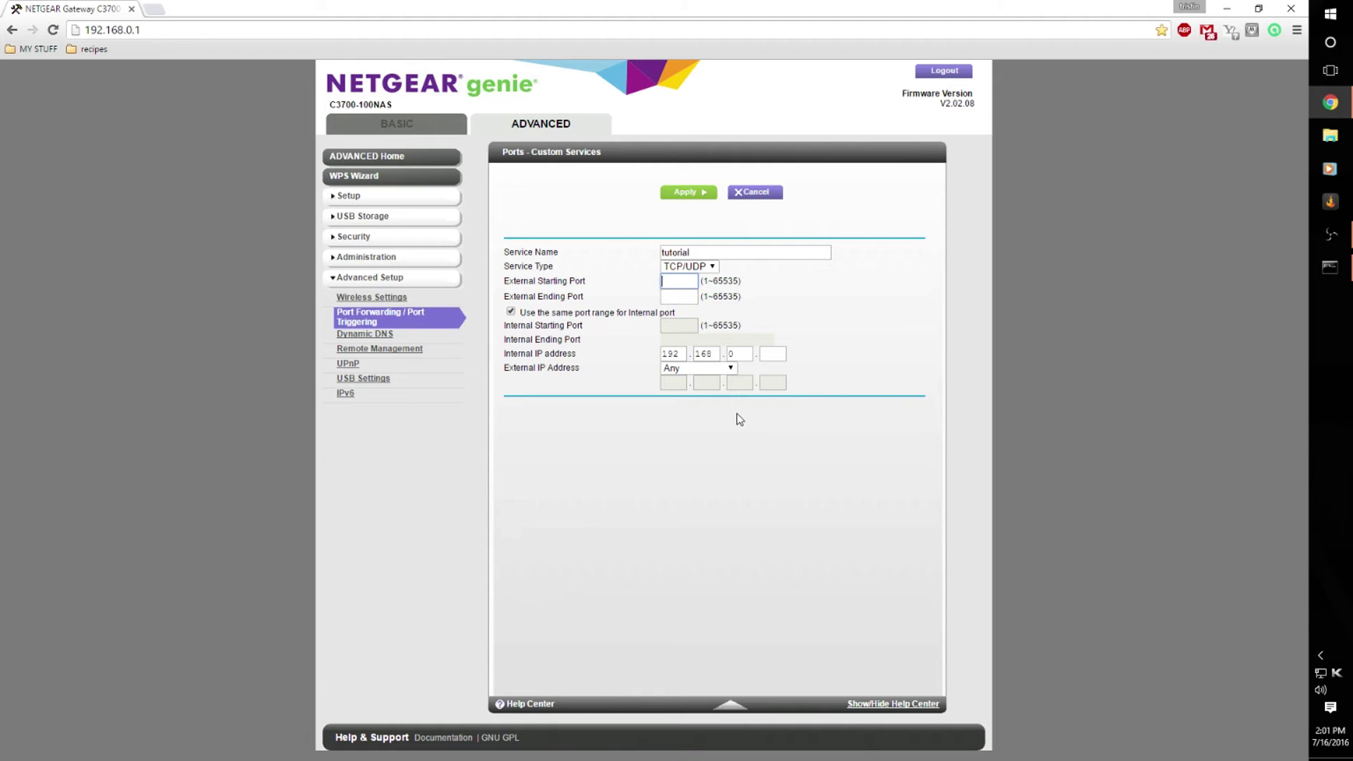
pyautogui.write('255')
pyautogui.write('66')
pyautogui.click(686, 298)
pyautogui.write('25')
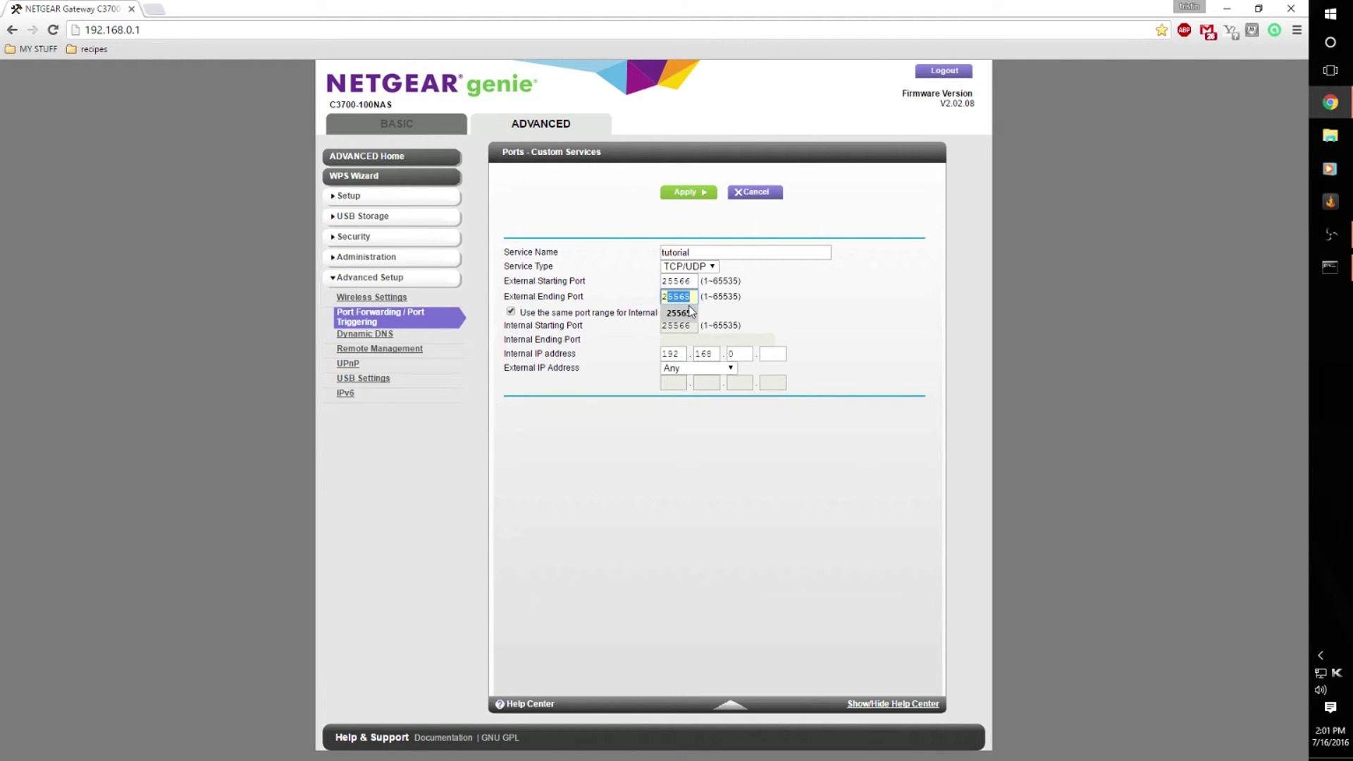
pyautogui.write('566')
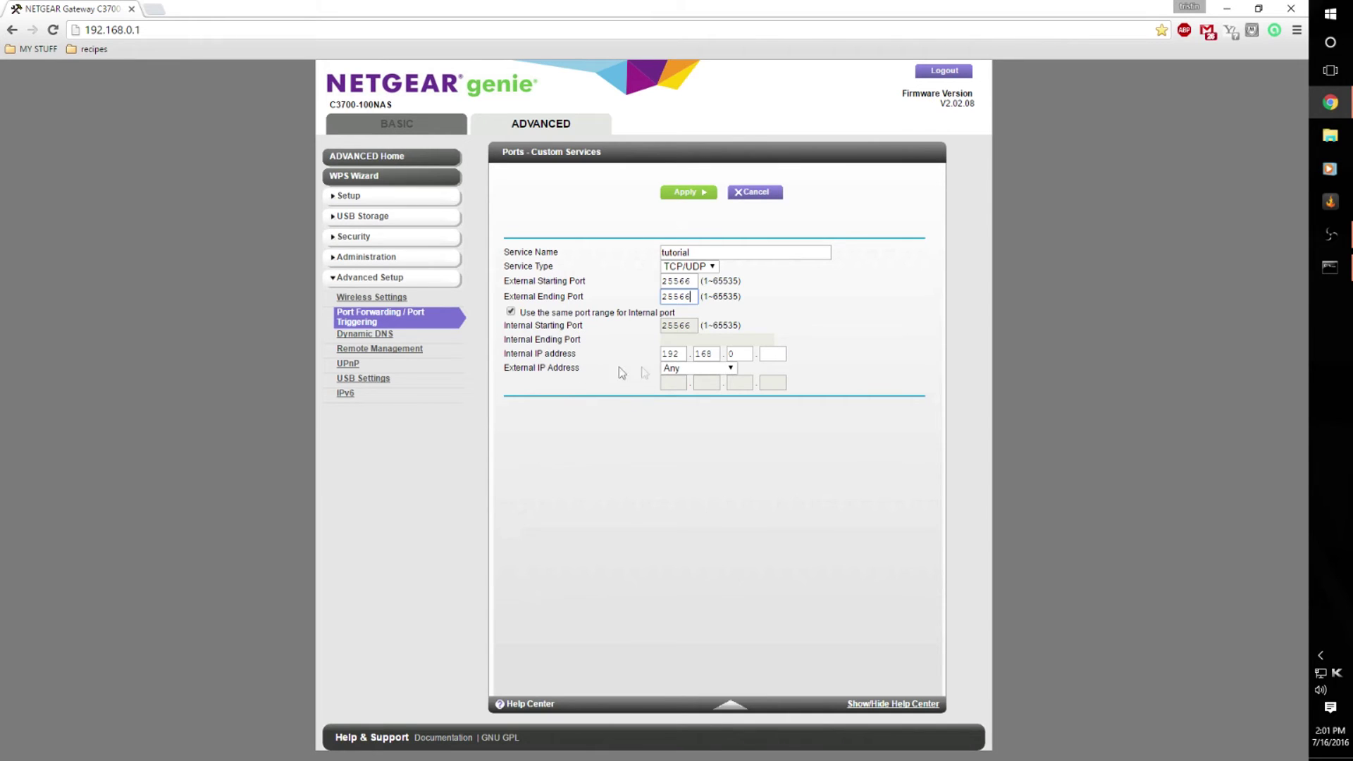
pyautogui.click(698, 370)
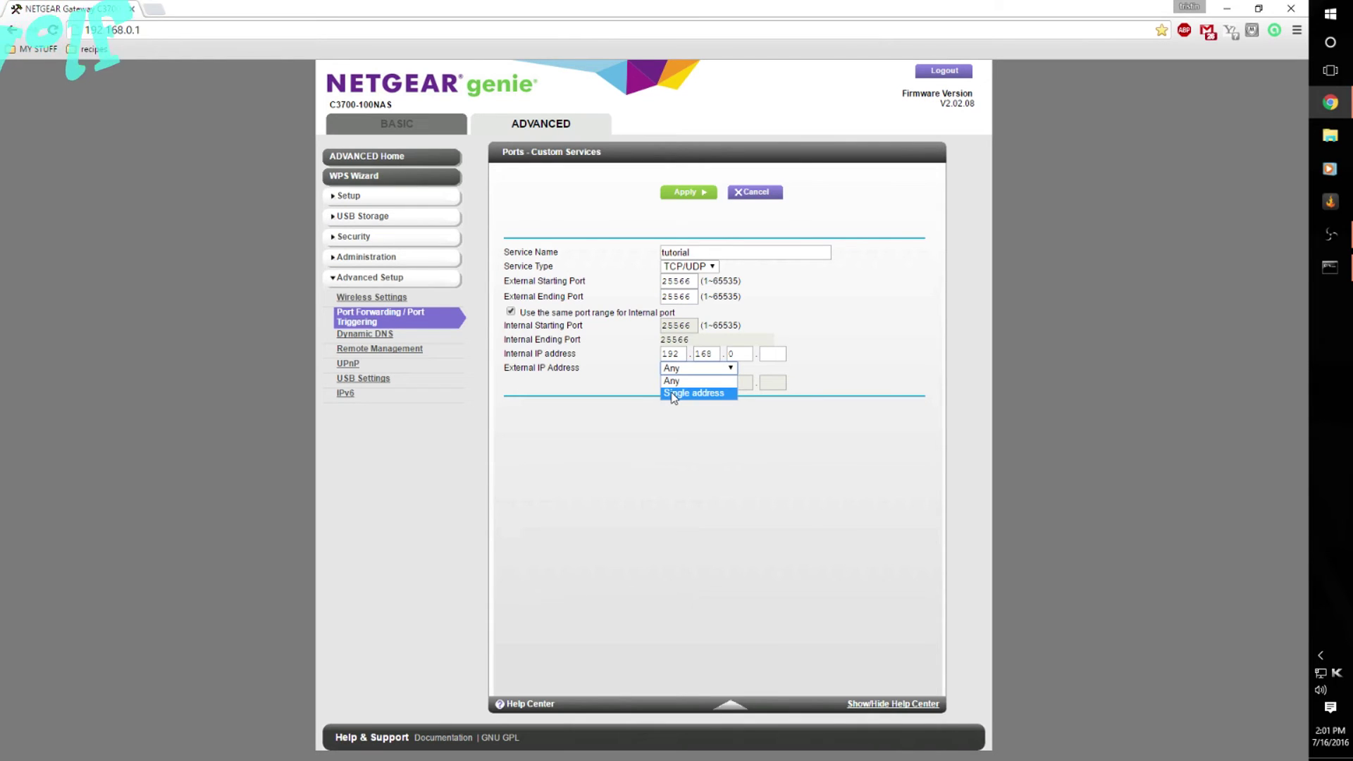
pyautogui.click(668, 372)
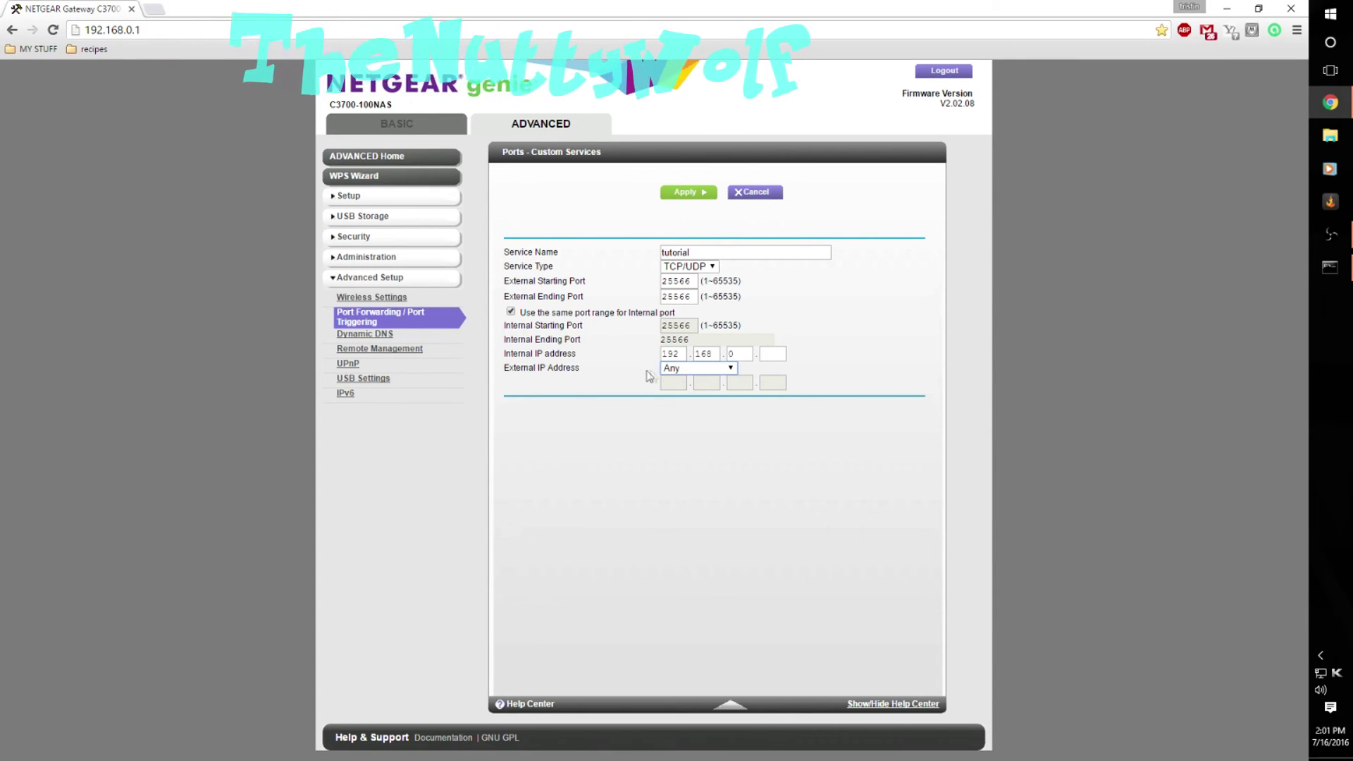
pyautogui.click(677, 369)
pyautogui.click(675, 381)
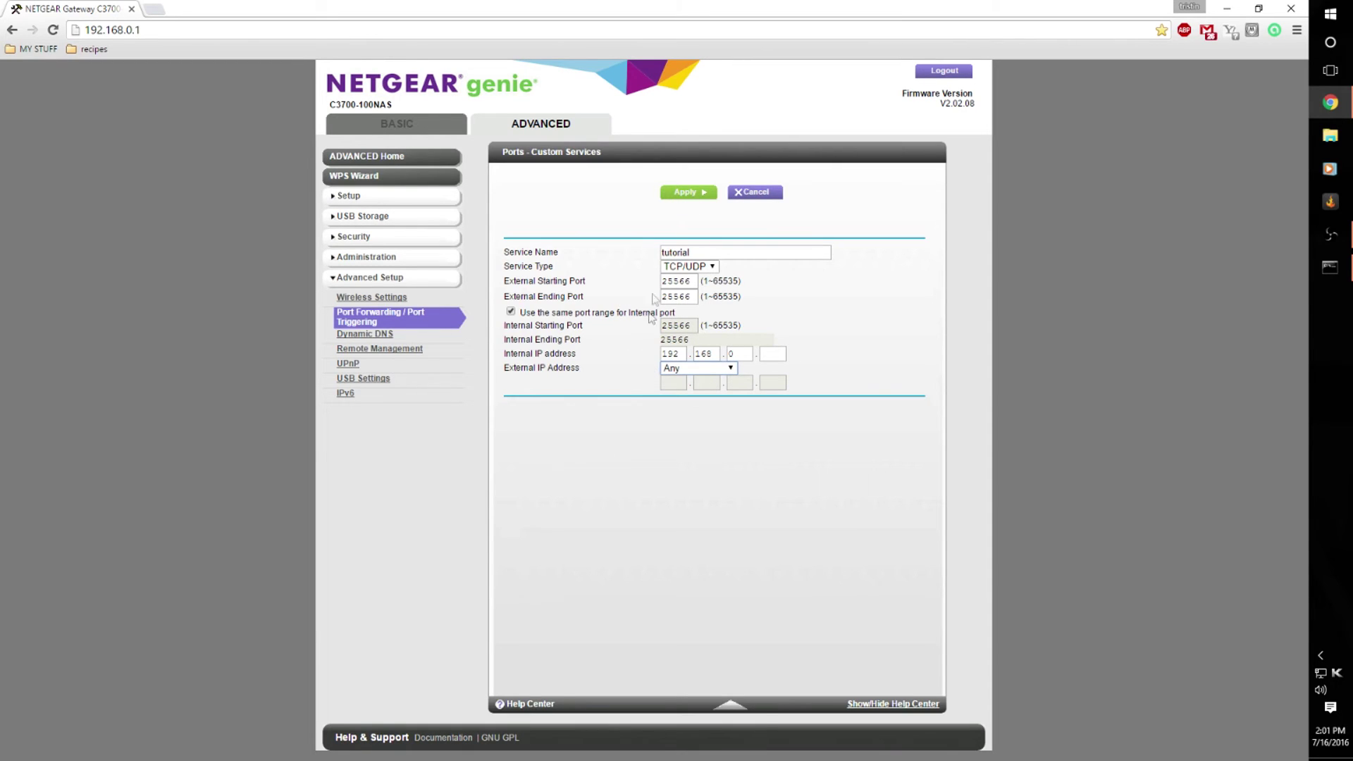
pyautogui.click(690, 191)
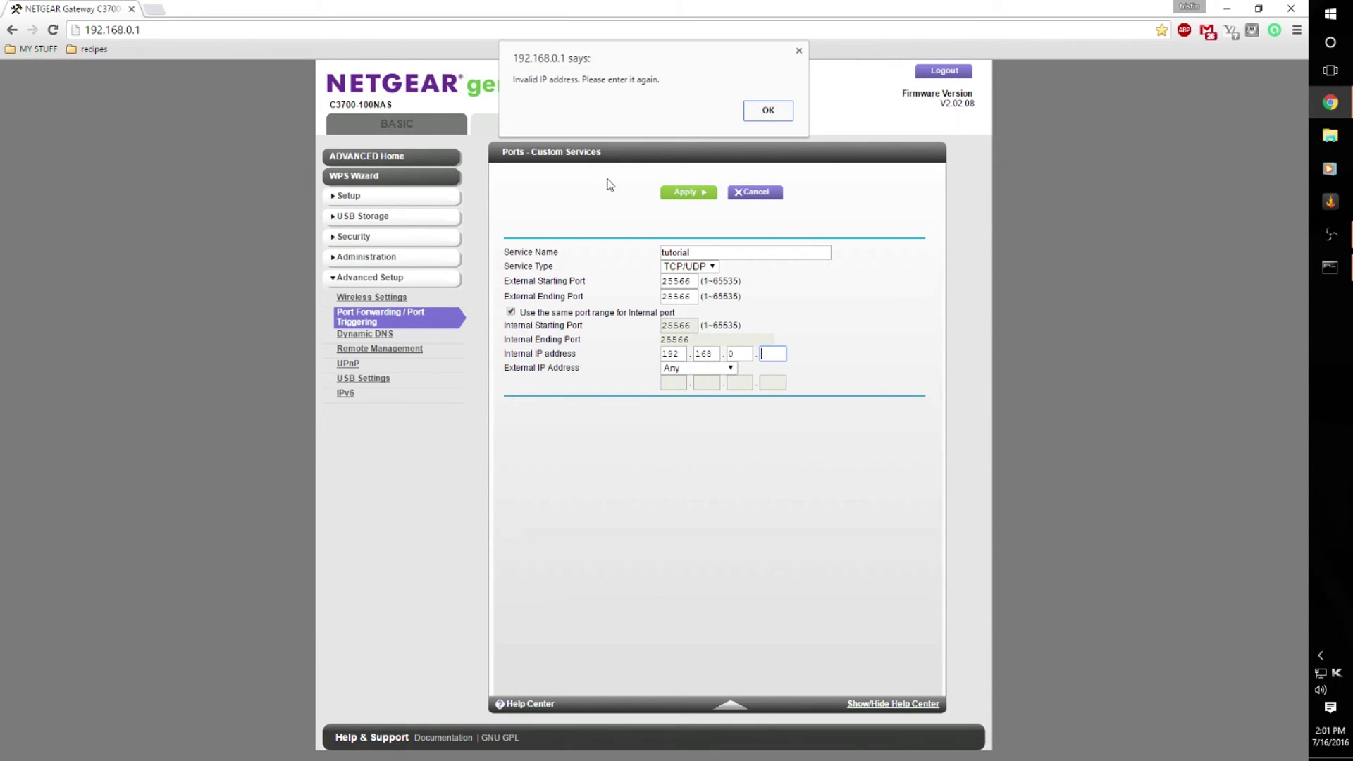
# - Dismiss the IP warning and copy the PC's IPv4 address 192.168.0.11 from ipconfig
pyautogui.click(768, 112)
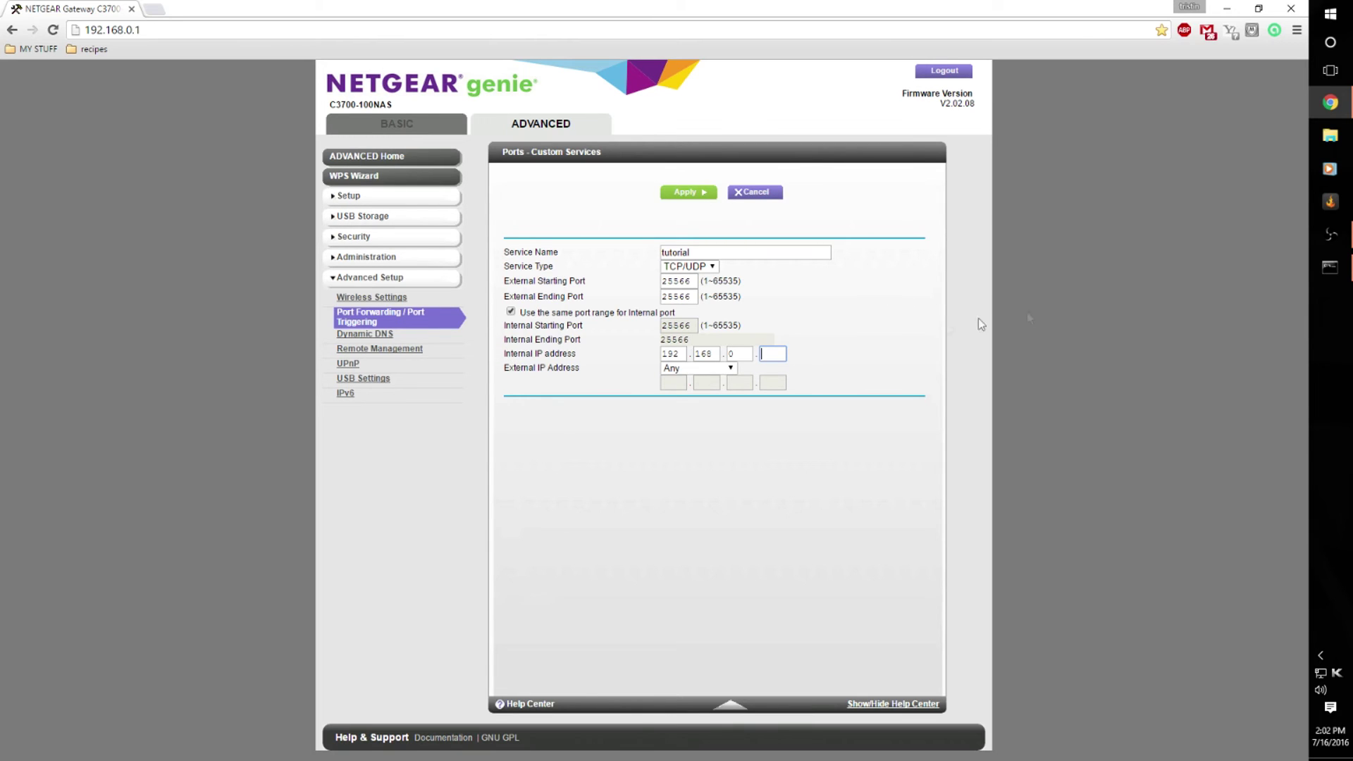
pyautogui.click(1330, 266)
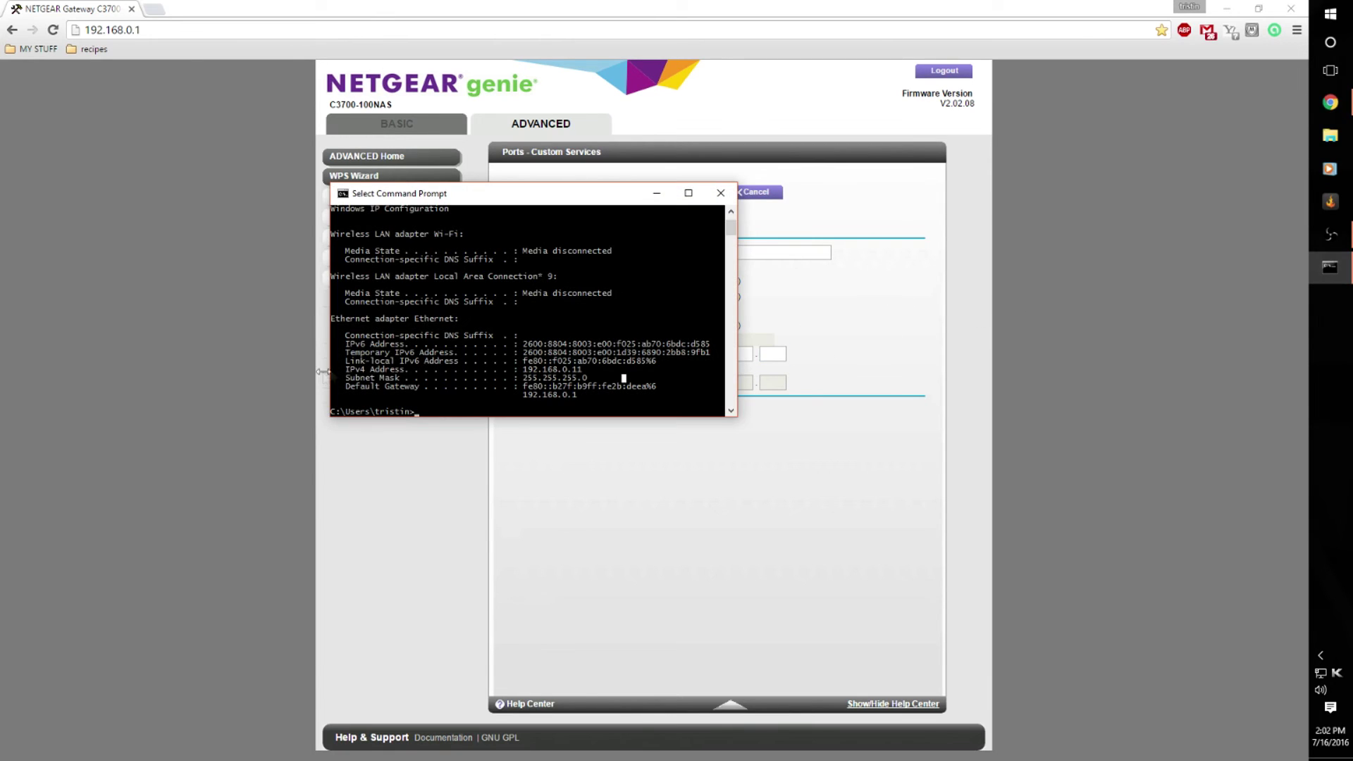
pyautogui.moveTo(346, 369); pyautogui.dragTo(422, 376)
pyautogui.moveTo(524, 370); pyautogui.dragTo(613, 371)
pyautogui.hotkey('ctrl', 'c')
pyautogui.click(656, 193)
pyautogui.click(761, 354)
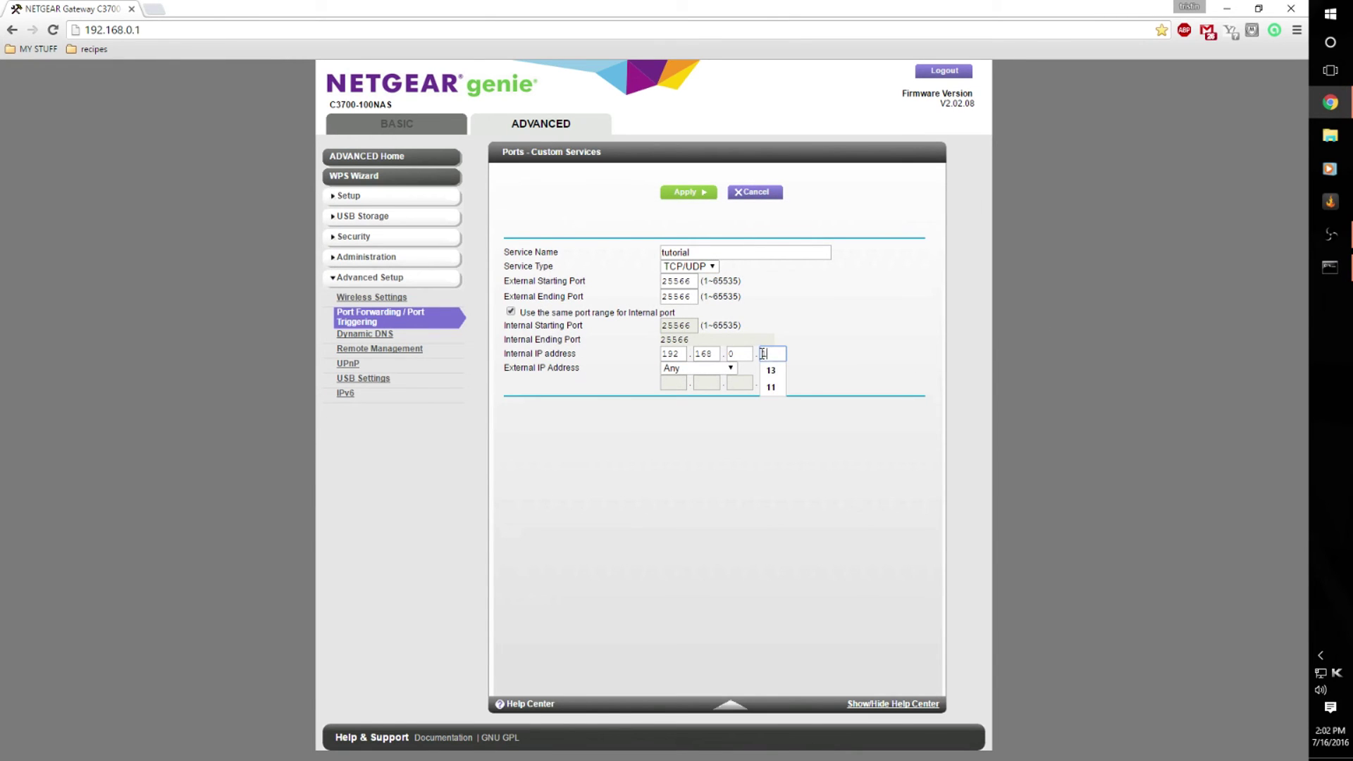
pyautogui.write('11')
# - Complete the server IP as 192.168.0.11 and apply the tutorial rule
pyautogui.click(770, 387)
pyautogui.click(685, 193)
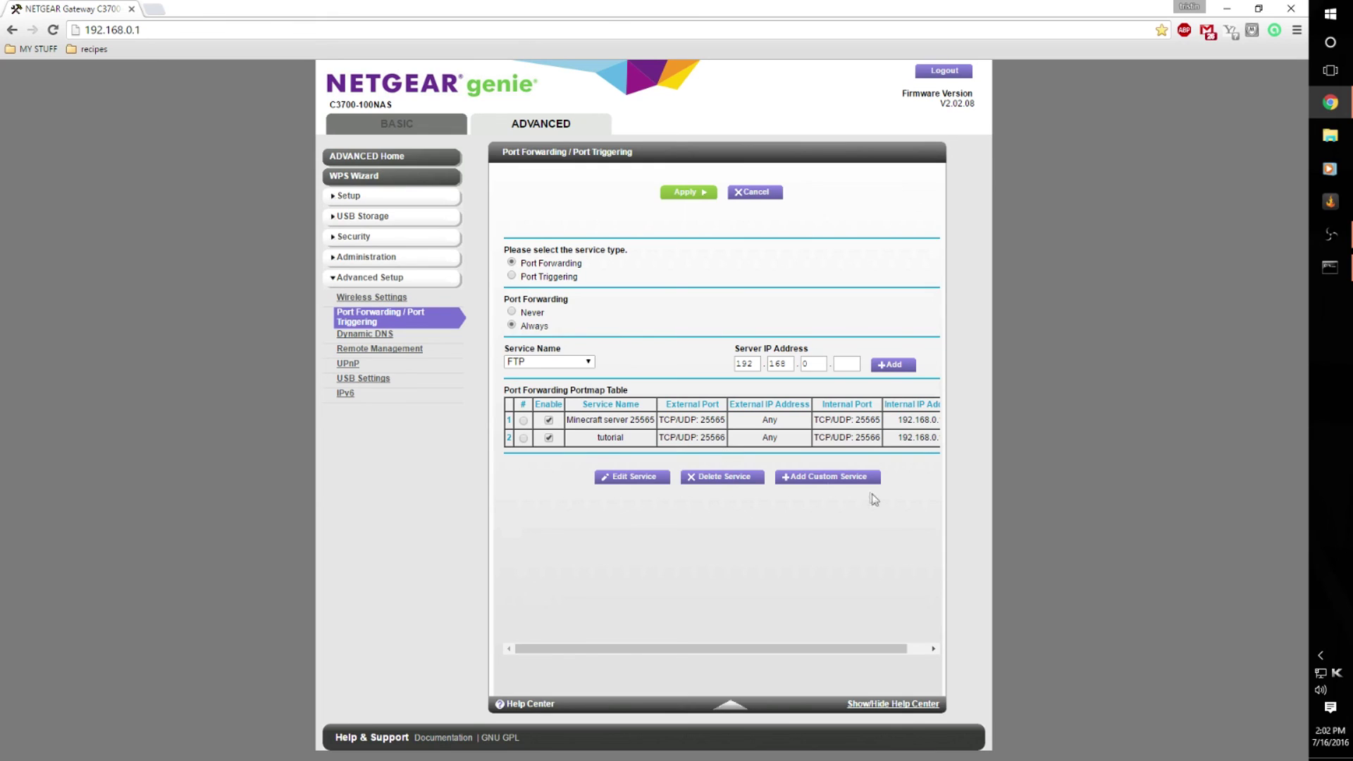
pyautogui.click(401, 320)
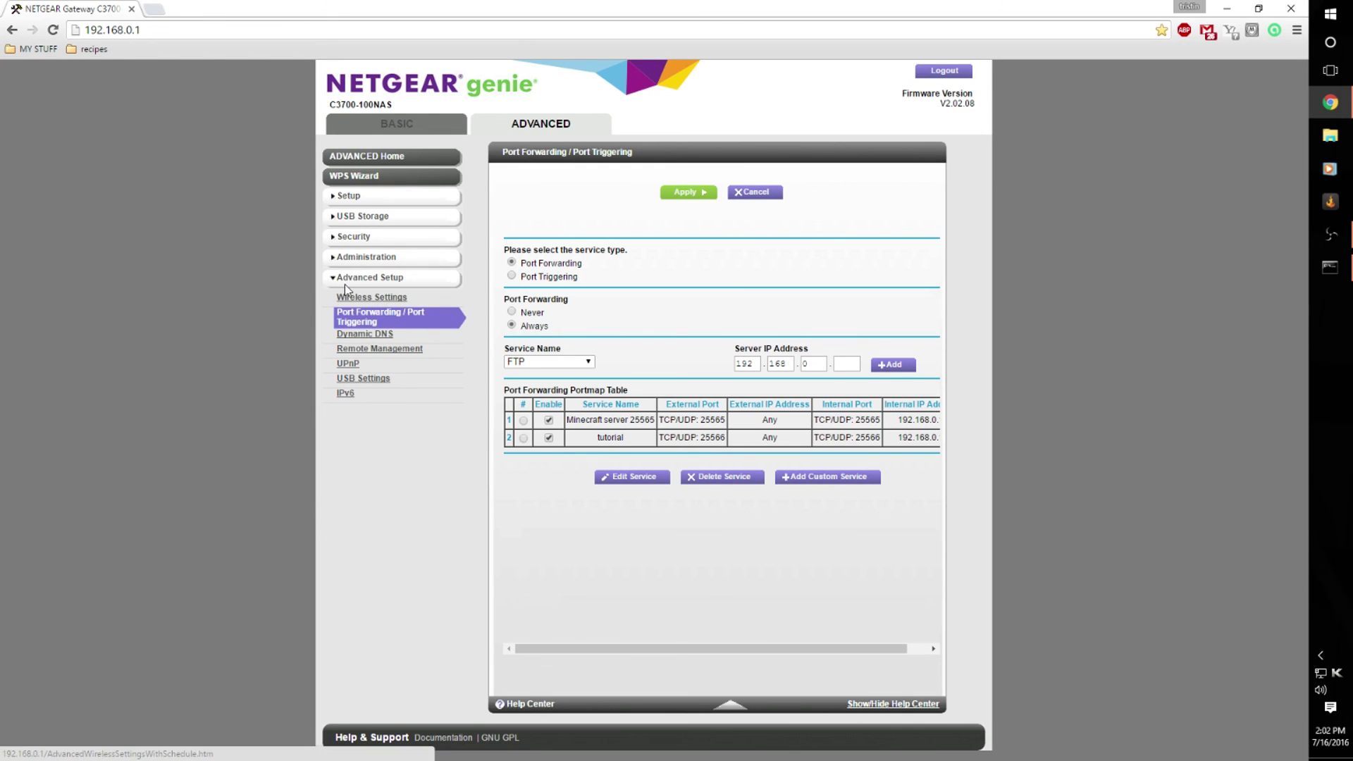